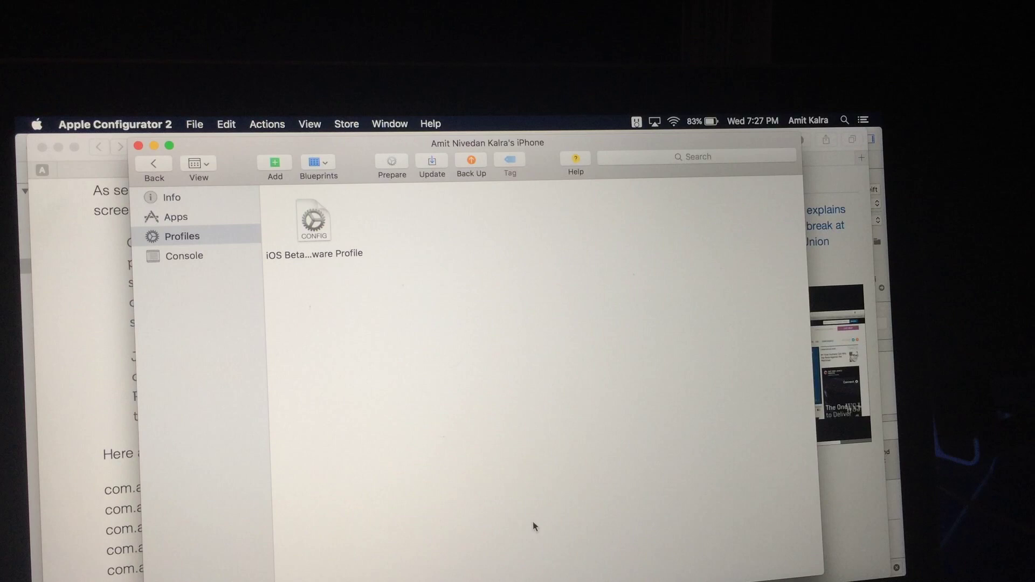
Create a new, empty configuration profile.
click(178, 243)
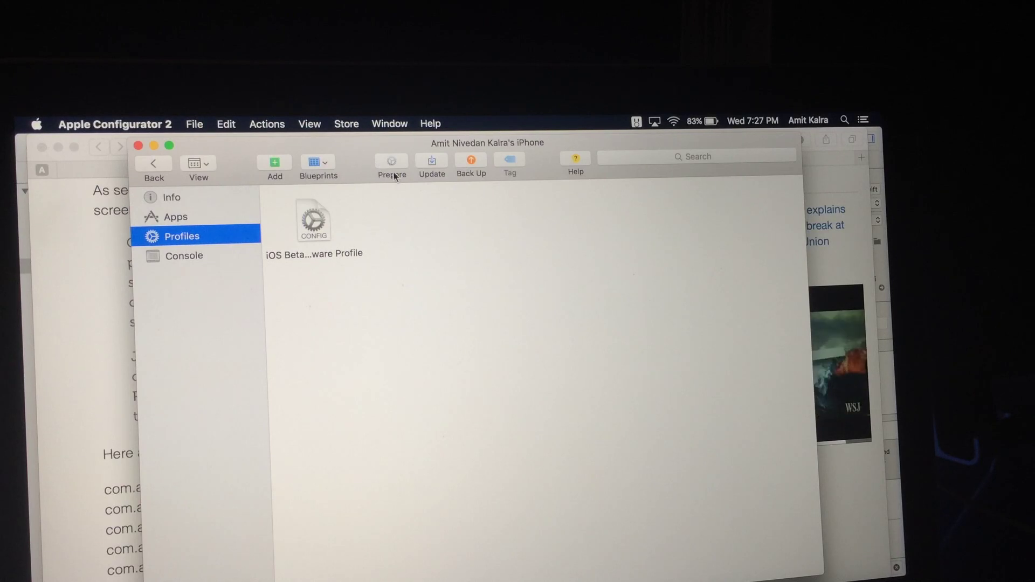
click(194, 123)
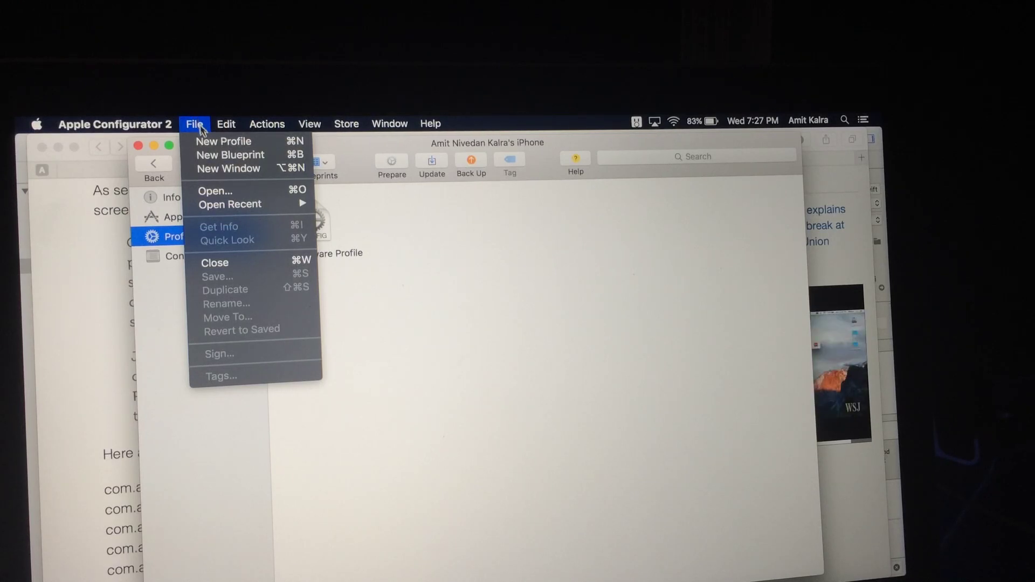
click(212, 143)
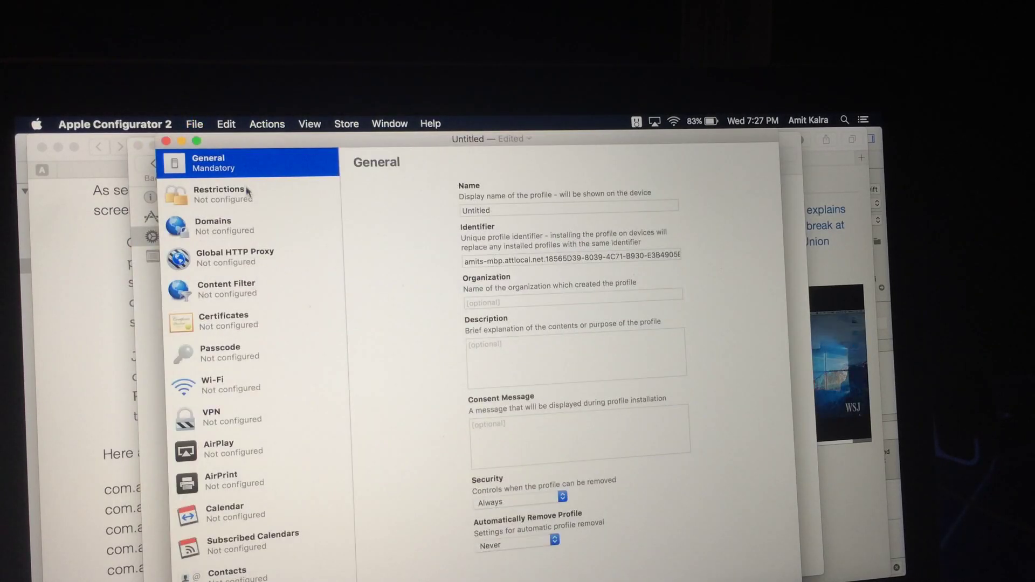
Enable the Restrictions payload with Restrict App Usage set to 'Do not allow some apps'.
click(233, 194)
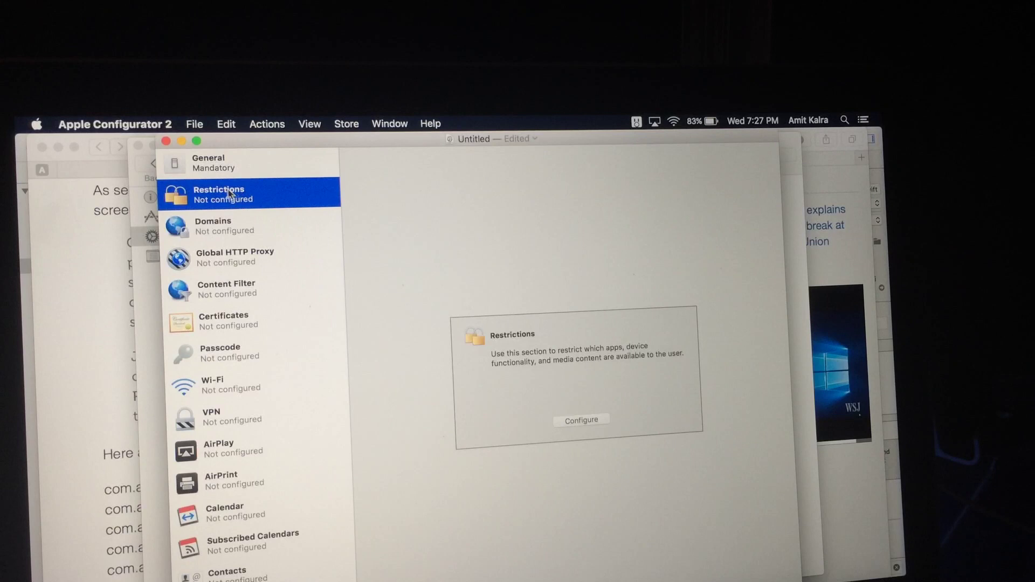
click(579, 423)
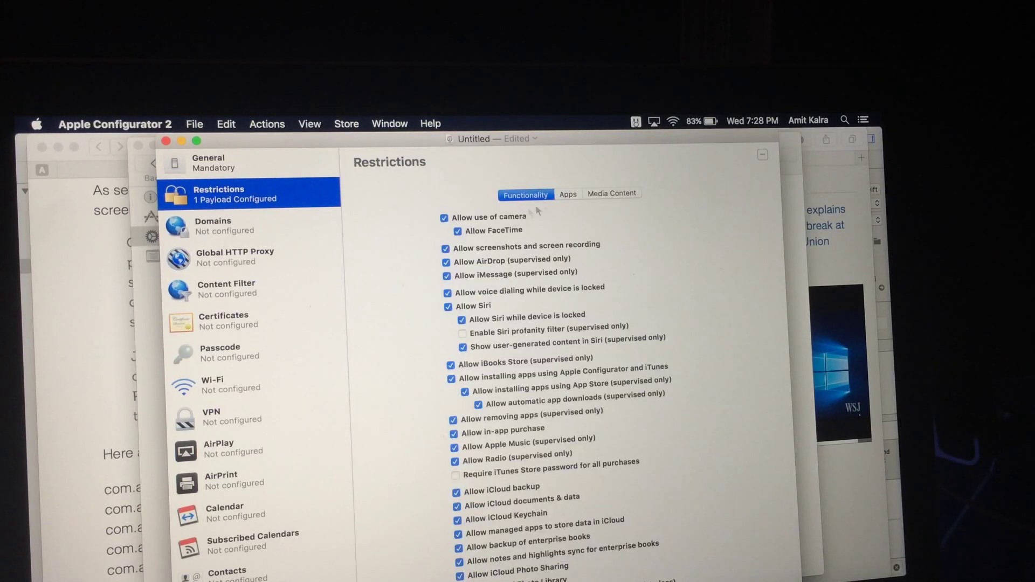
click(567, 195)
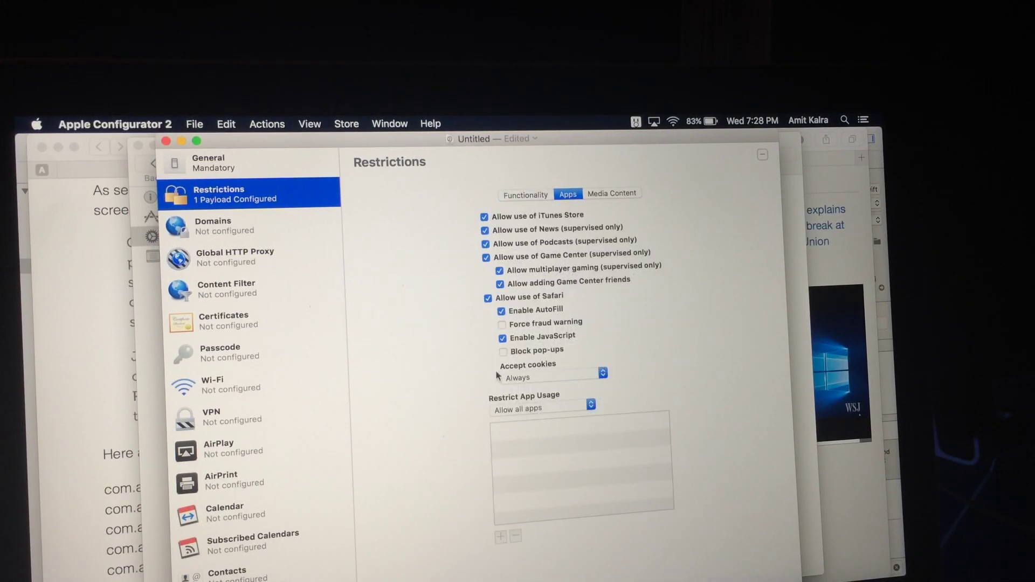
click(533, 406)
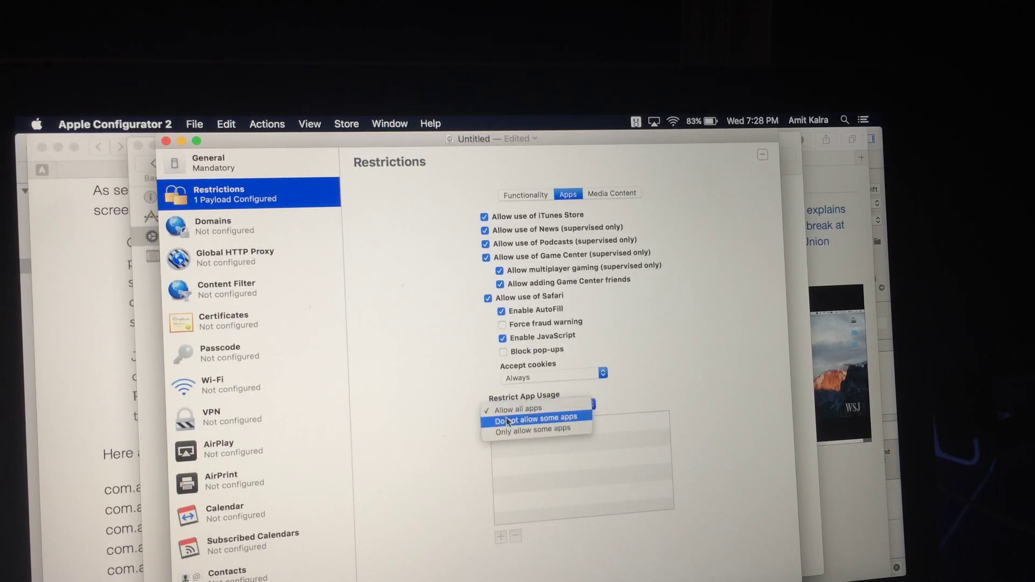
click(565, 424)
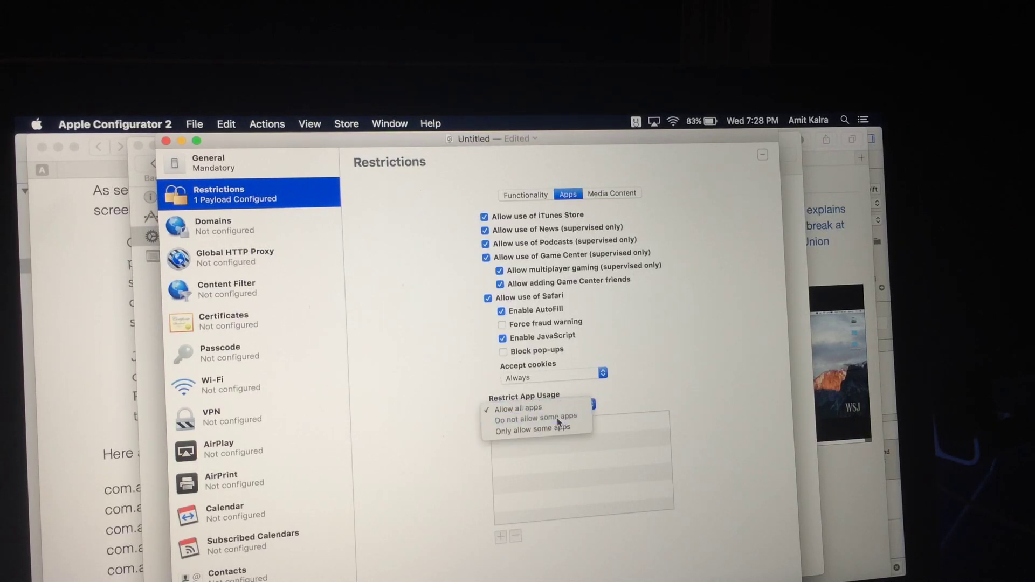
Add Stocks by bundle identifier com.apple.stocks to the disallowed apps list.
click(501, 535)
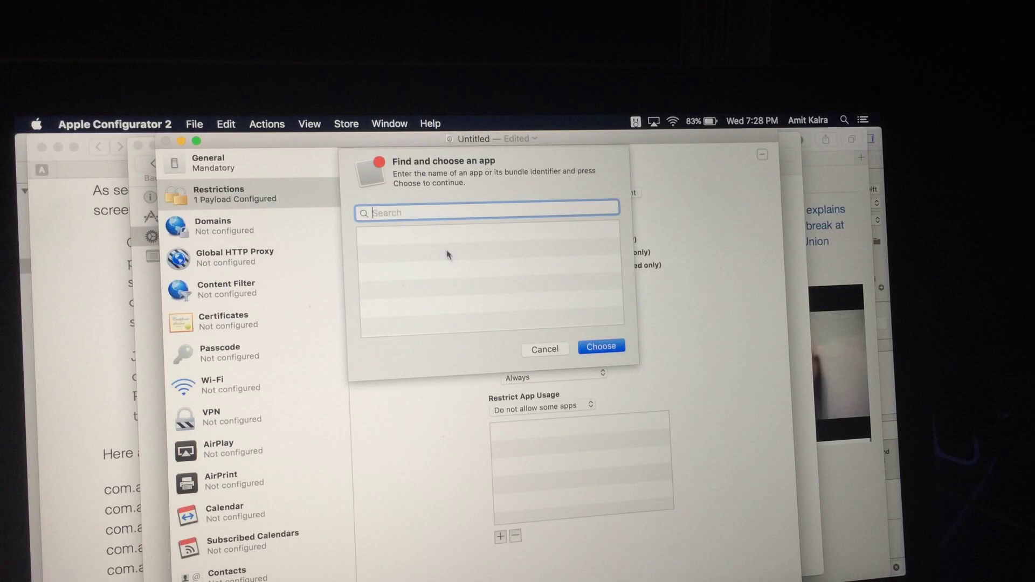
text(com.)
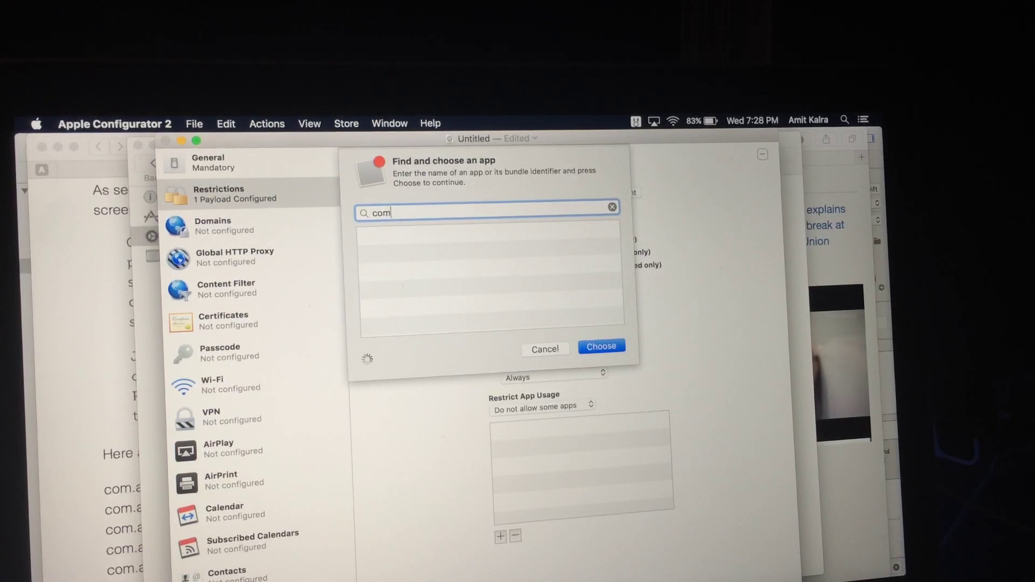
text(apple.)
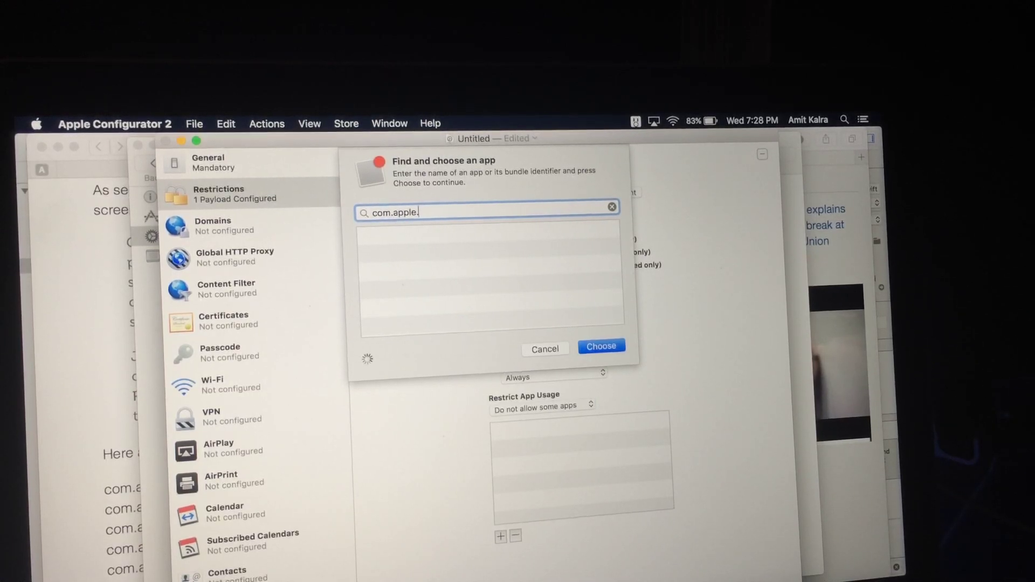
text(stocks)
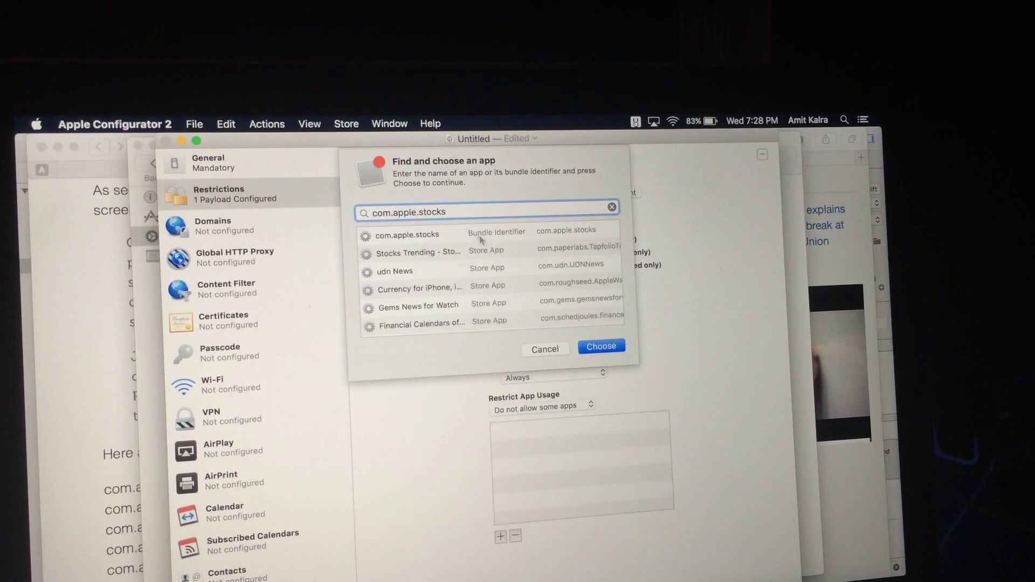
scroll(479, 271, down, 1)
scroll(480, 271, down, 1)
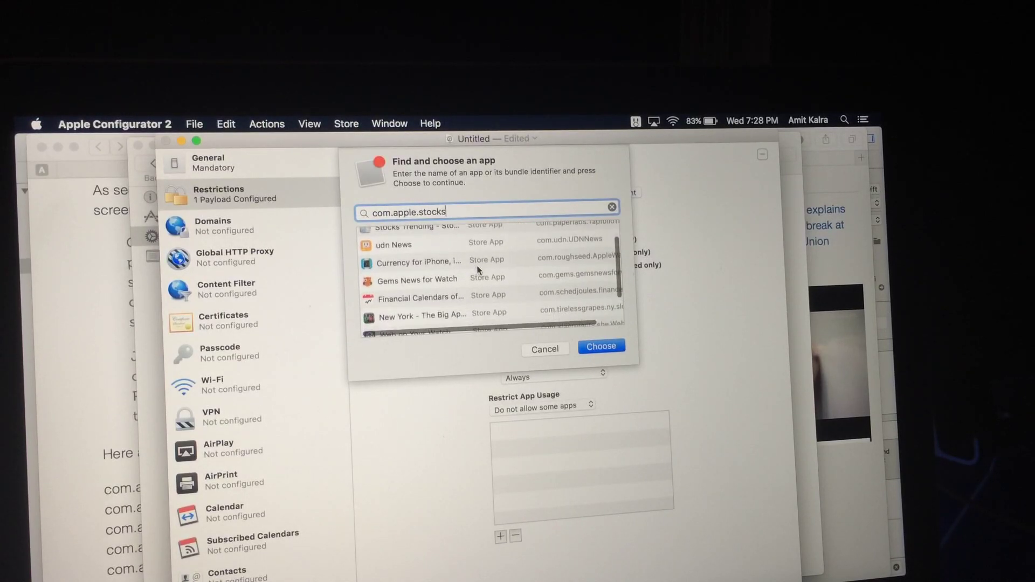
scroll(478, 270, down, 1)
scroll(479, 270, down, 1)
scroll(479, 271, up, 2)
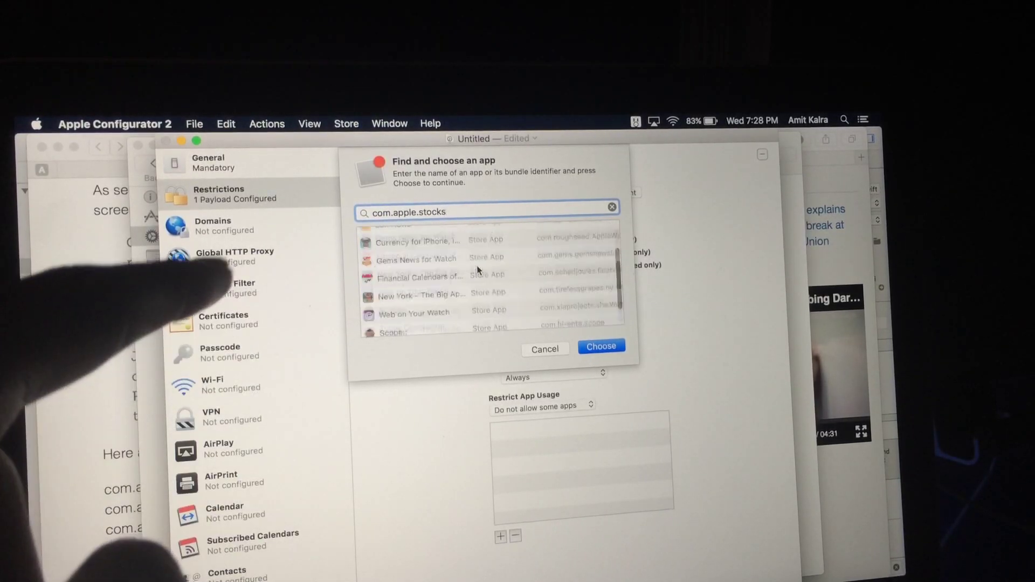
scroll(486, 259, up, 2)
click(497, 232)
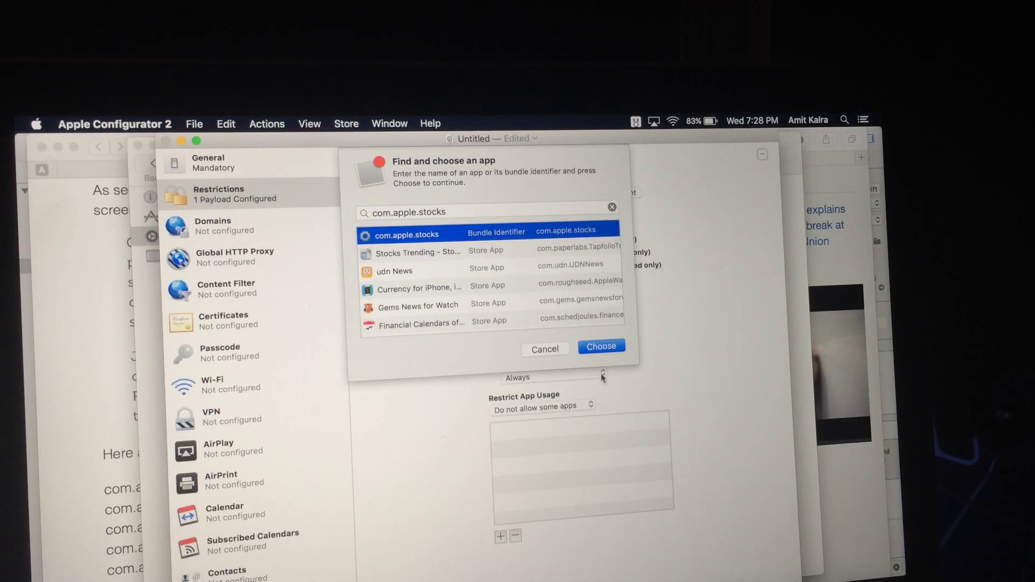
click(603, 348)
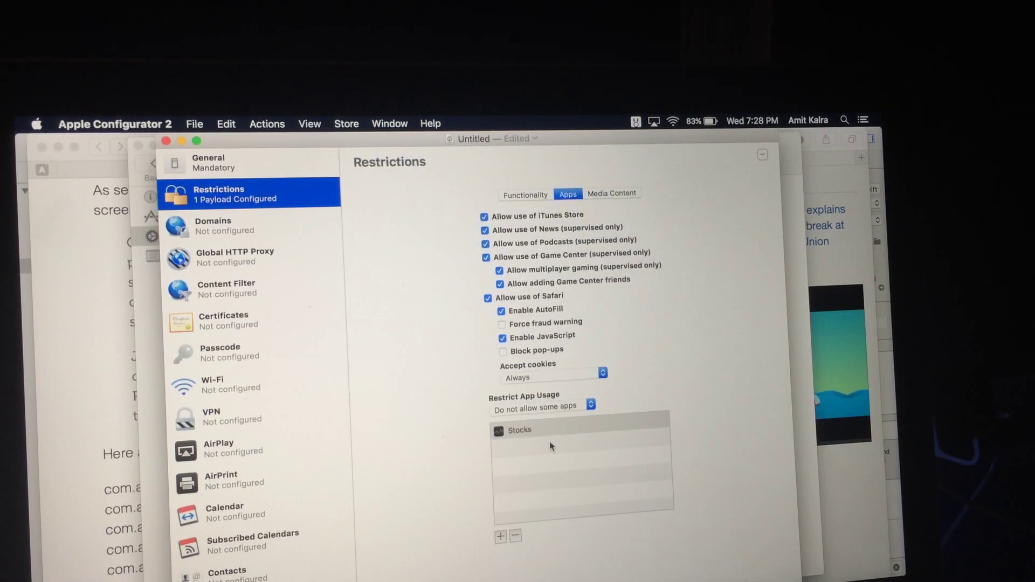